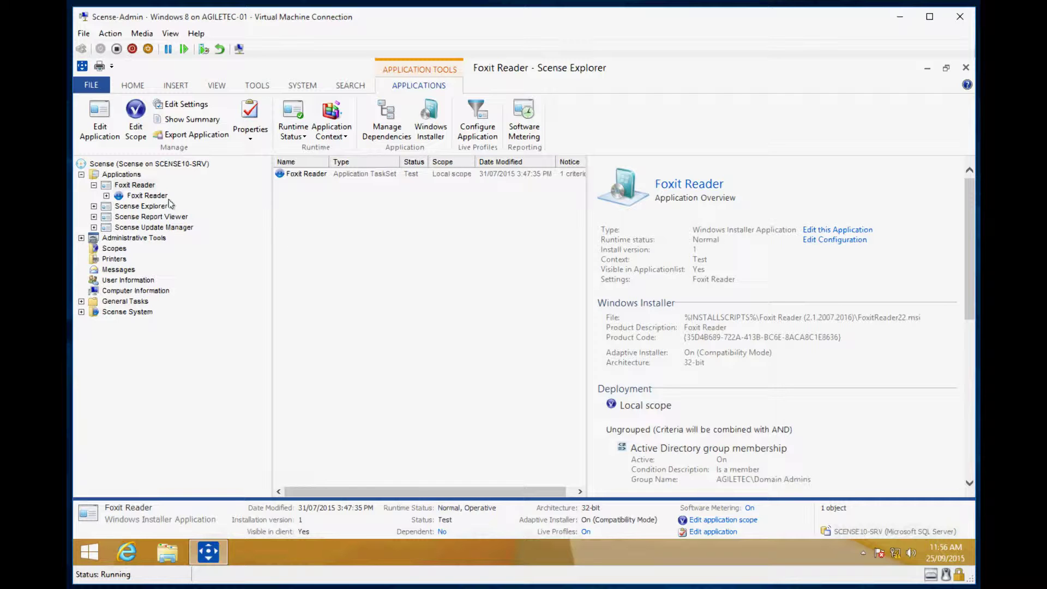
Review the Foxit Reader overview under Applications, then close the Scense-Admin VM window.
left_click(133, 176)
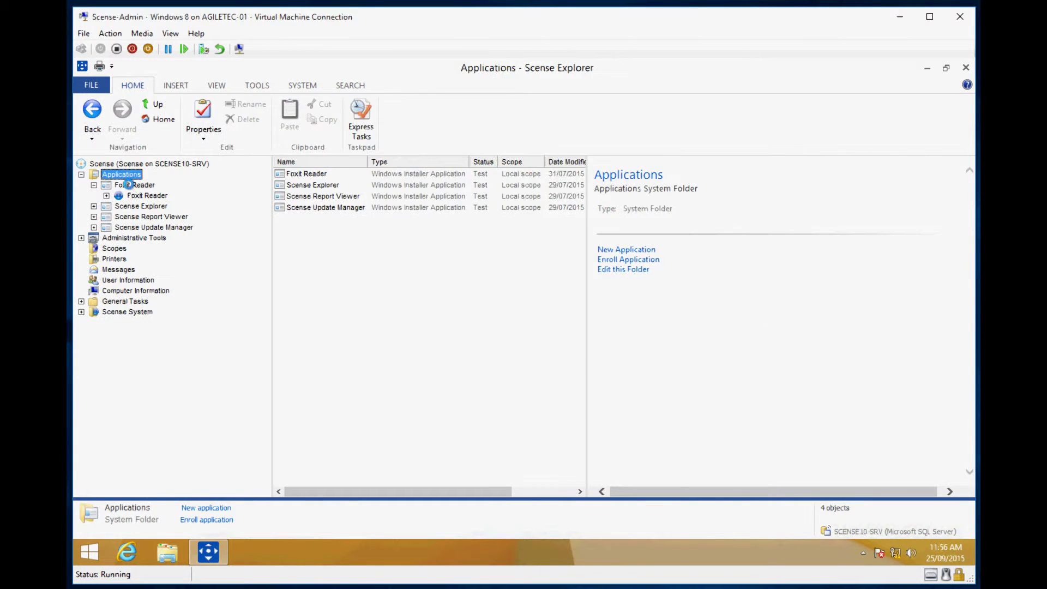
left_click(132, 186)
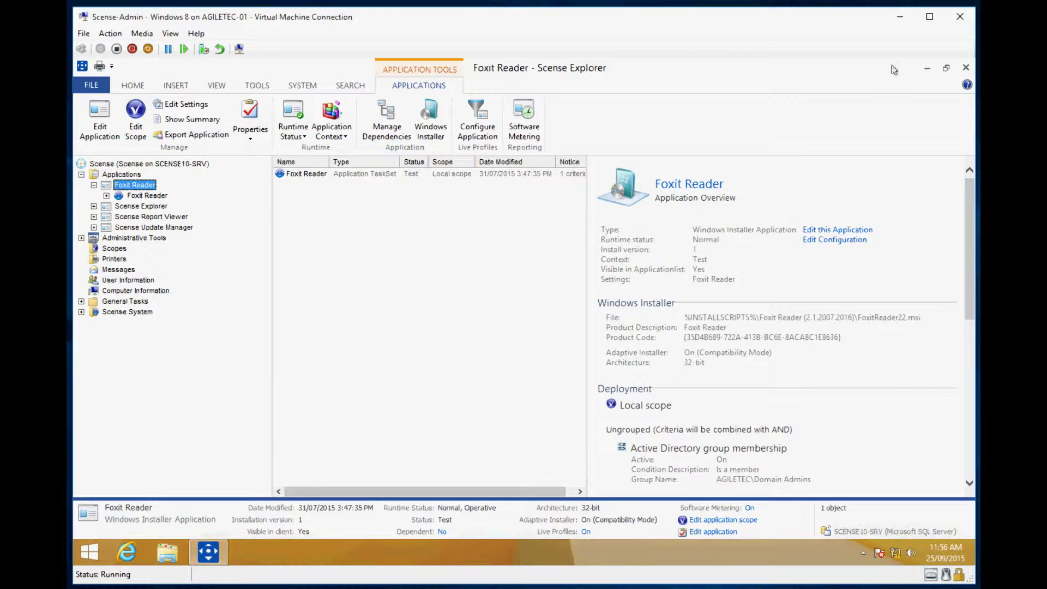
left_click(960, 17)
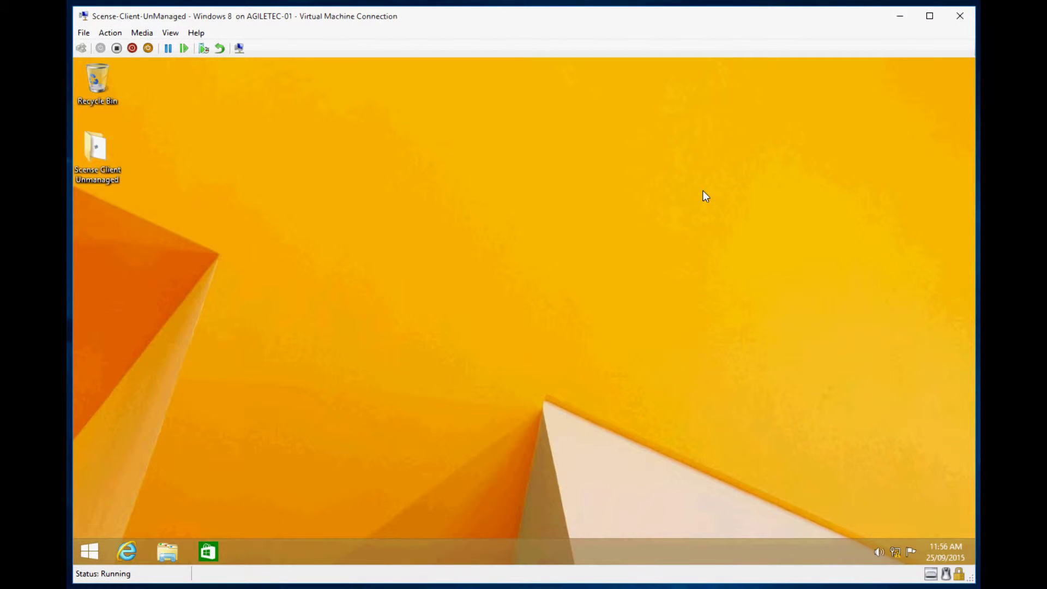
left_click(96, 541)
right_click(96, 541)
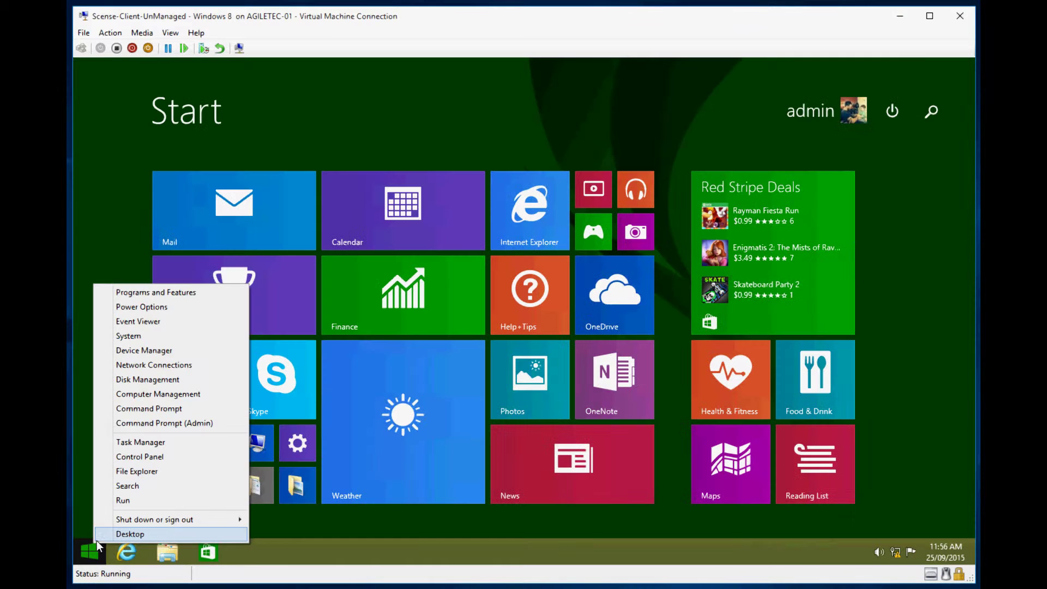
left_click(153, 343)
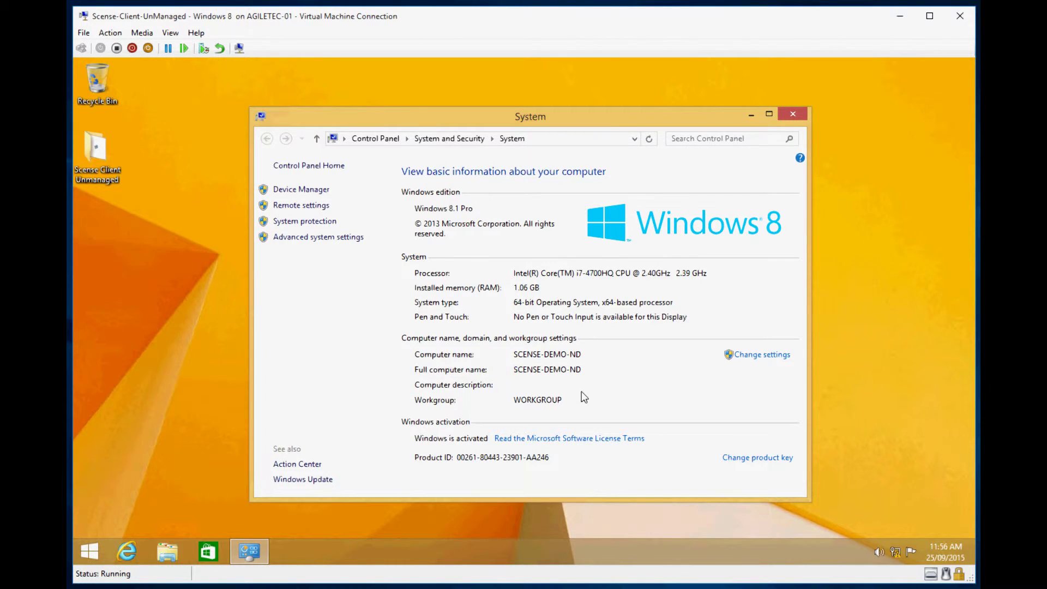
left_click(794, 114)
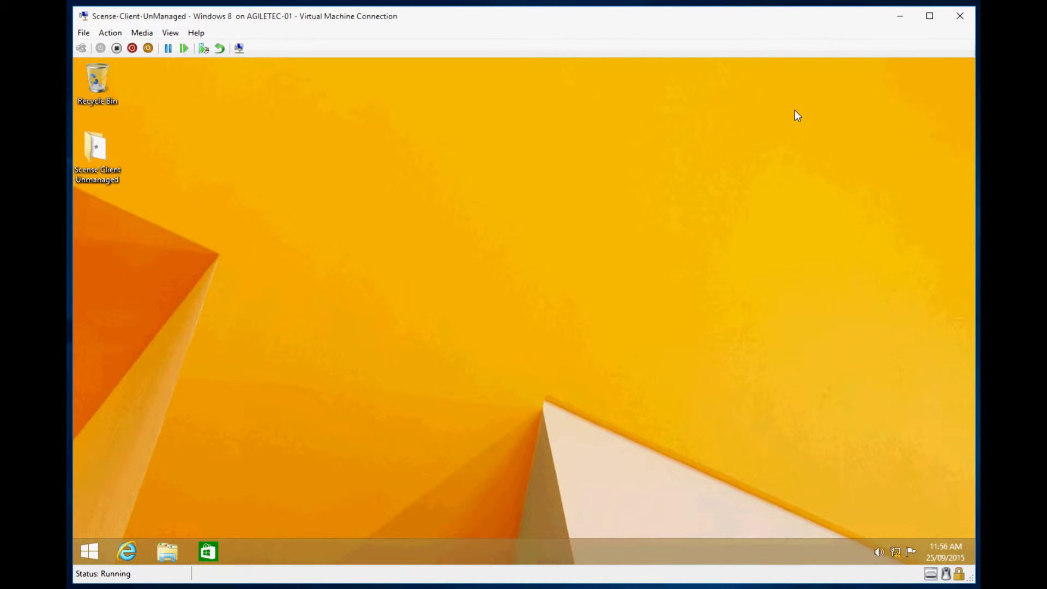
Launch Scense Client U.msi from the Scense Client Unmanaged folder and close the folder.
double_click(105, 167)
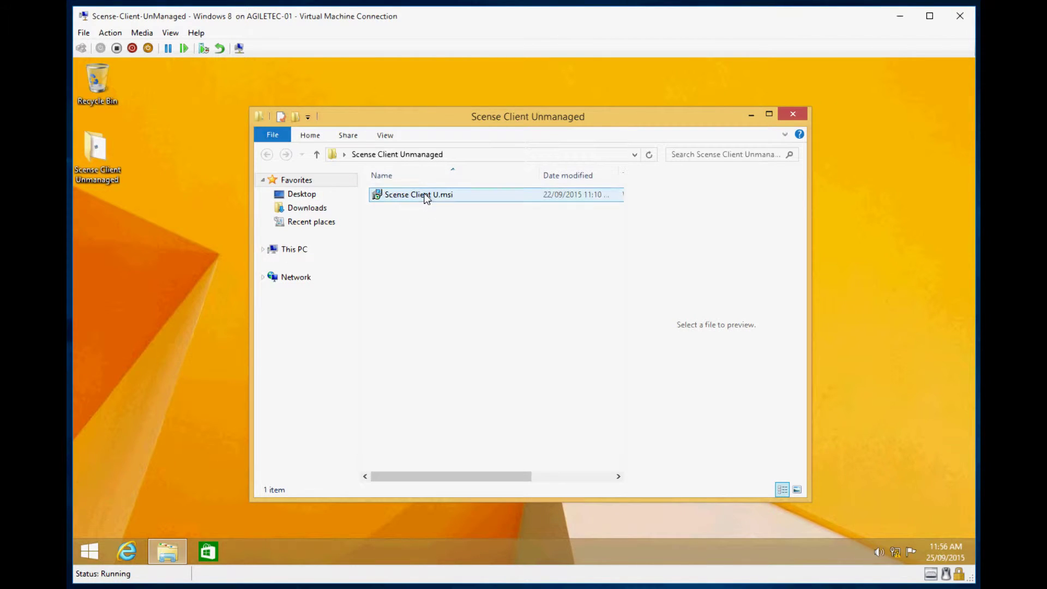
left_click(426, 195)
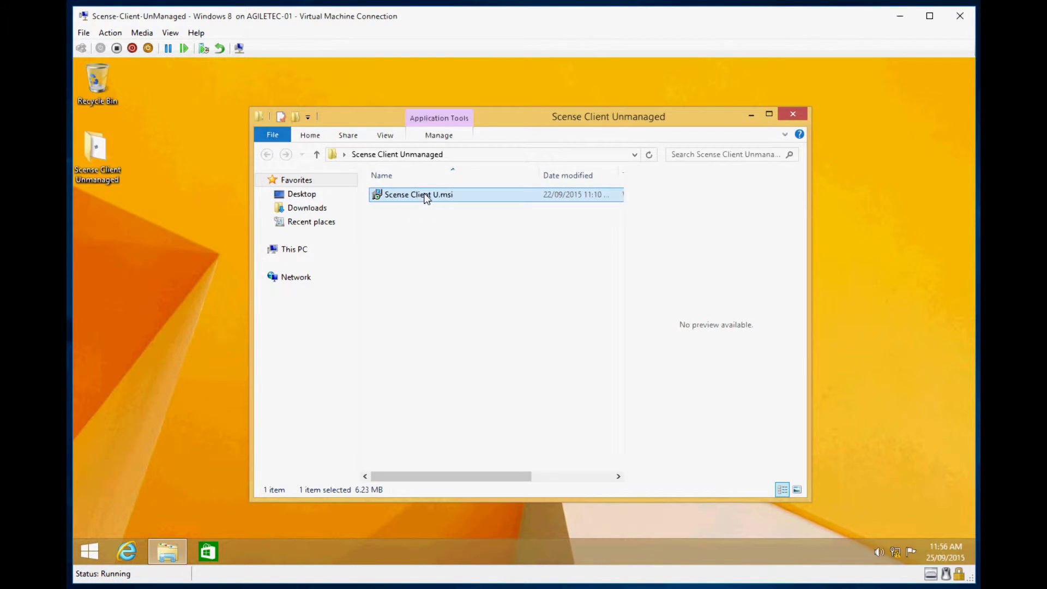
left_click(800, 117)
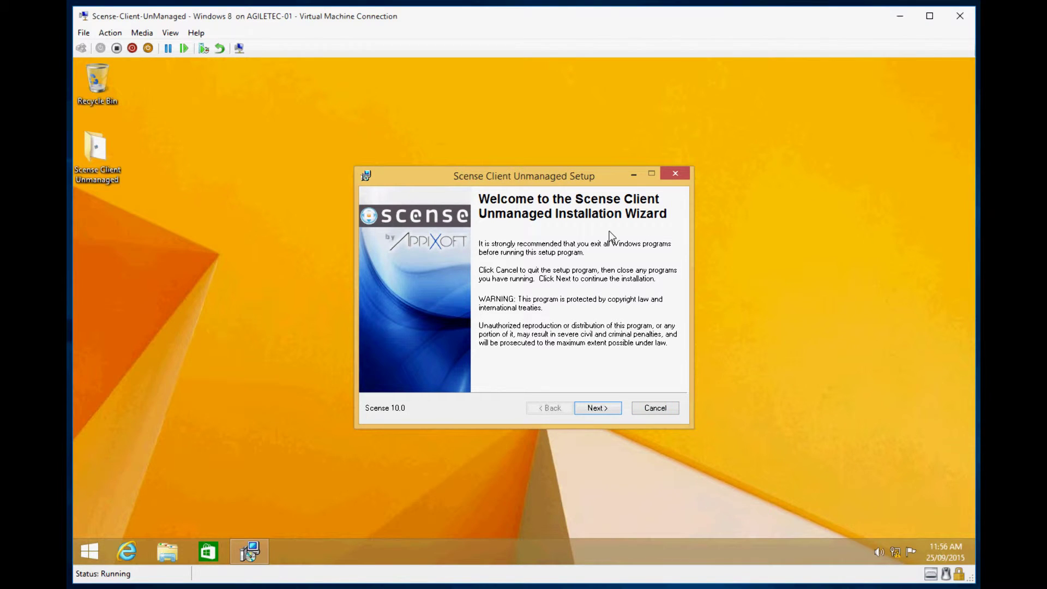
Accept the license agreement and enter 'admin' as the Full Name.
left_click(606, 409)
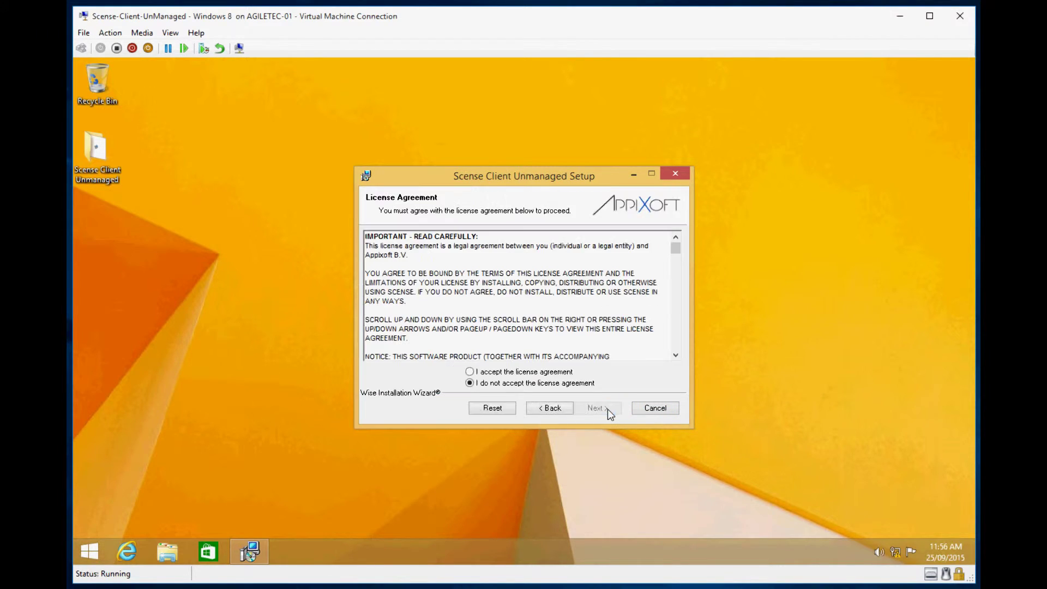
left_click(557, 372)
left_click(591, 407)
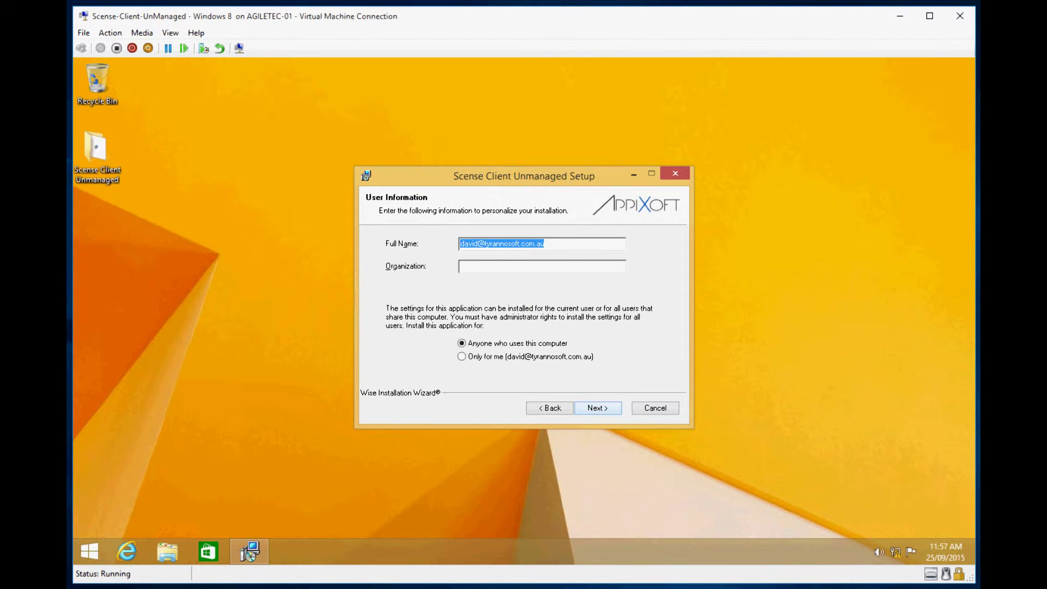
type("admin")
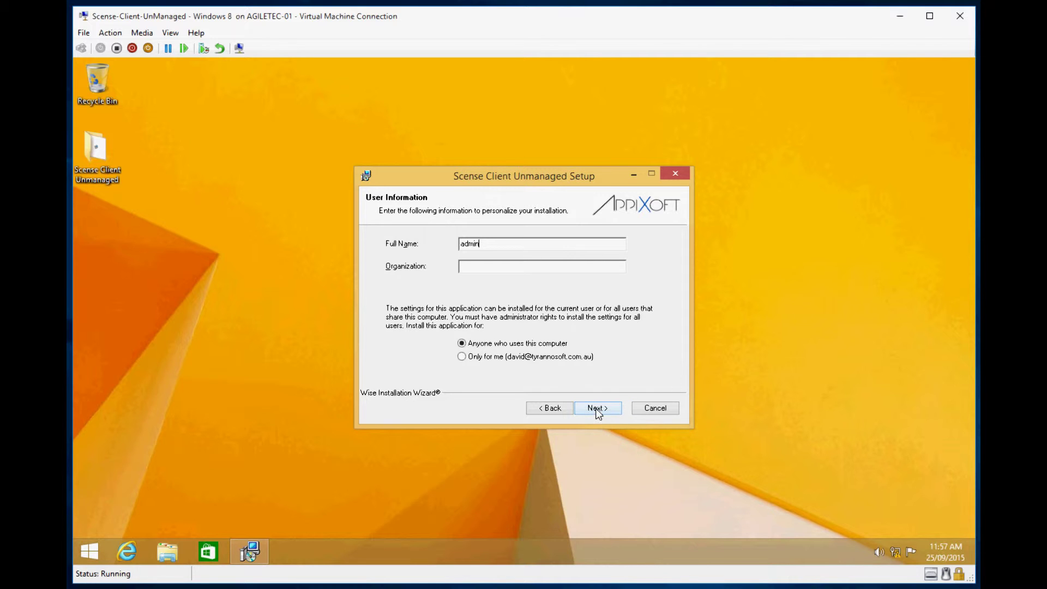
left_click(596, 410)
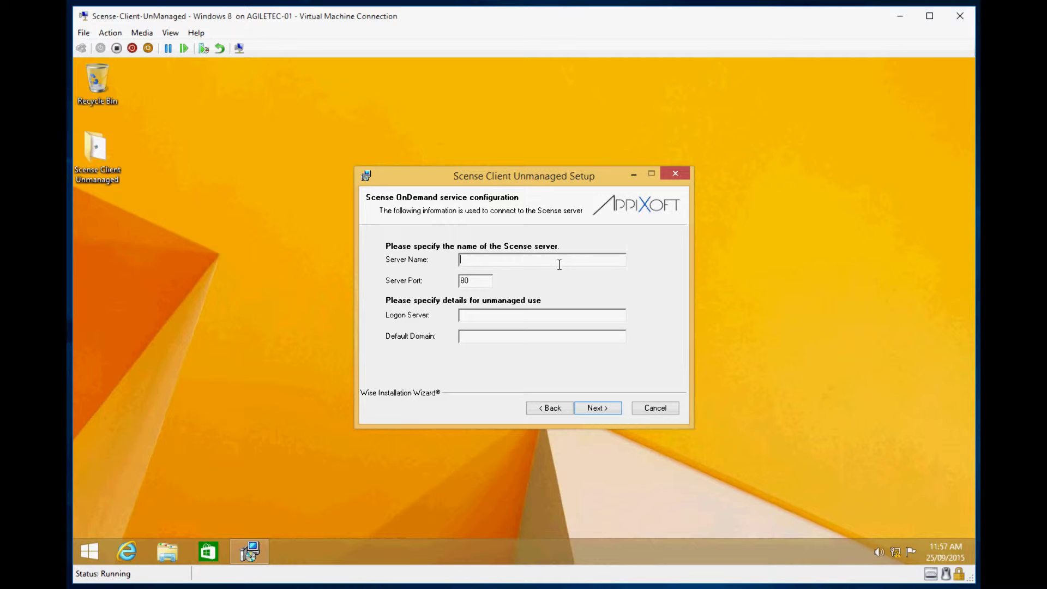
Set server SCENSE10-SRV, logon server AGILETEC-SRV and domain AGILETEC, then start installing with the default location.
type("SCENSE10-SRV")
left_click(517, 316)
type("AGILETEC-SRVAGILETEC")
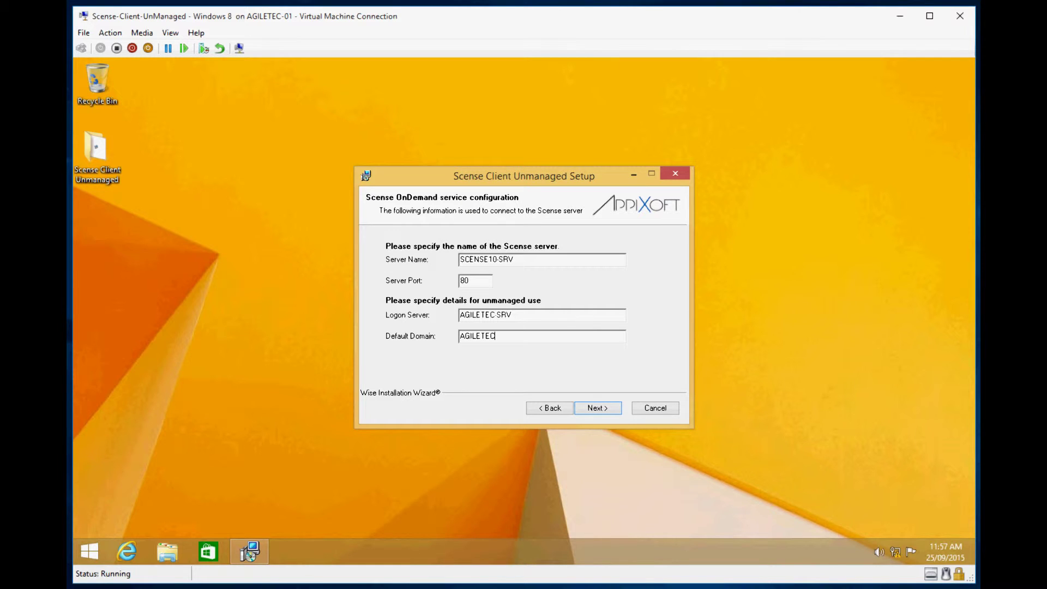
left_click(610, 408)
left_click(610, 409)
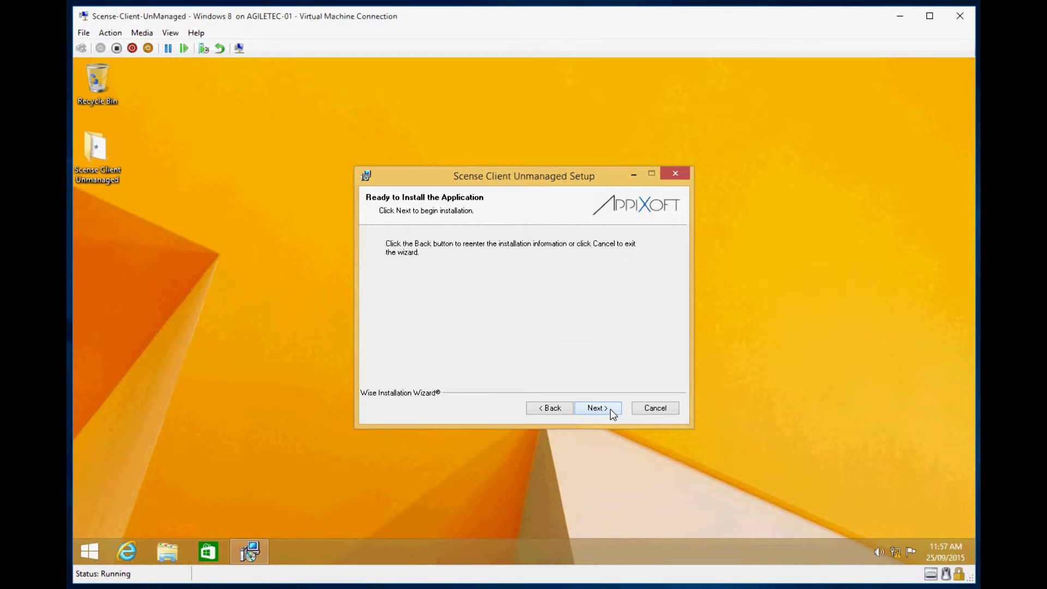
left_click(611, 409)
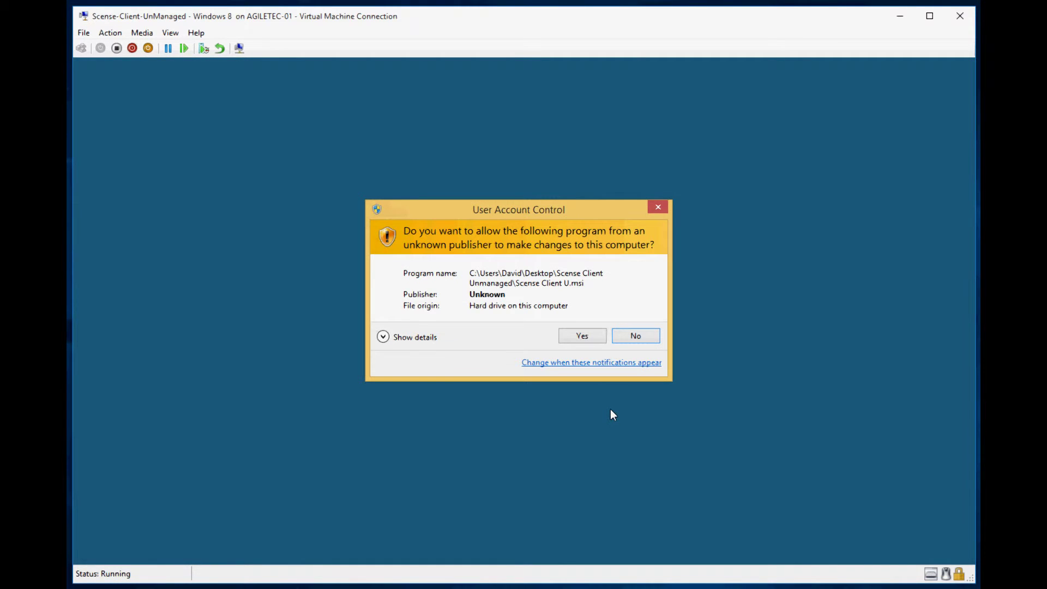
Approve the UAC prompt and finish the Scense Client Unmanaged installation.
left_click(590, 336)
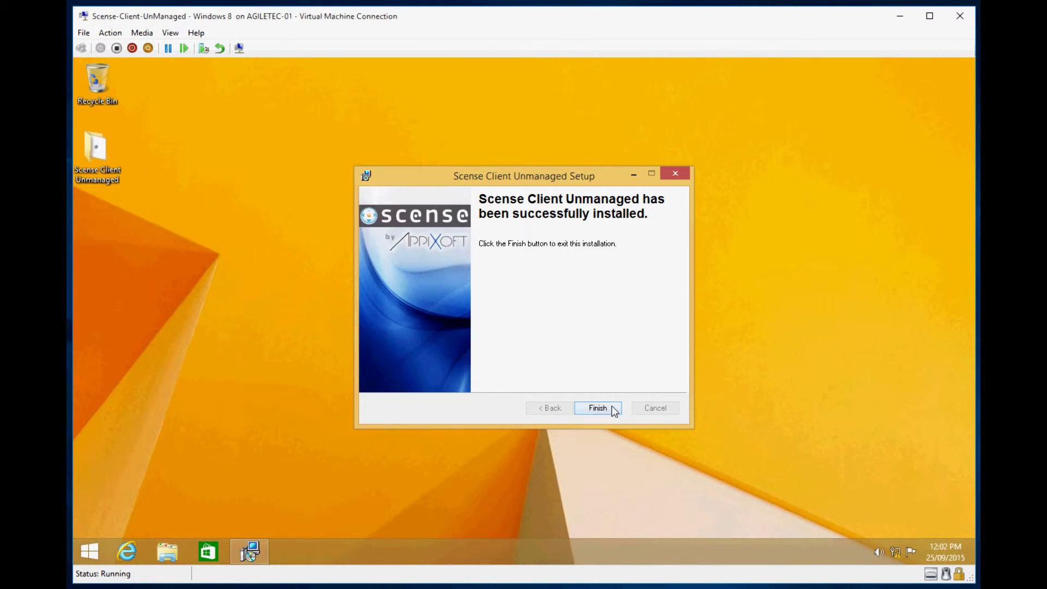
left_click(598, 409)
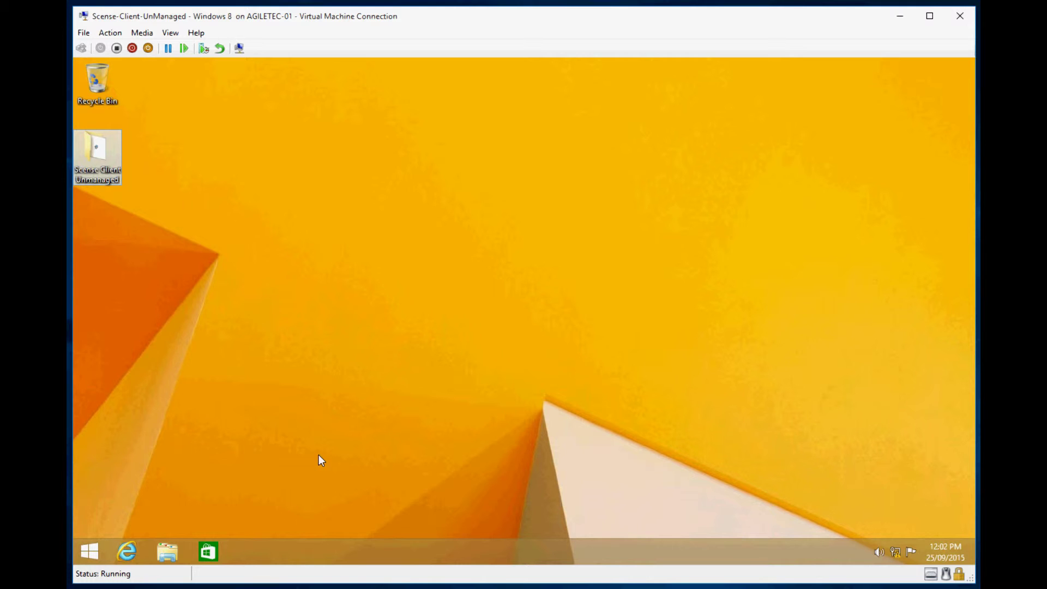
Search the Start screen for 'scense' and launch Scense Client.
left_click(86, 551)
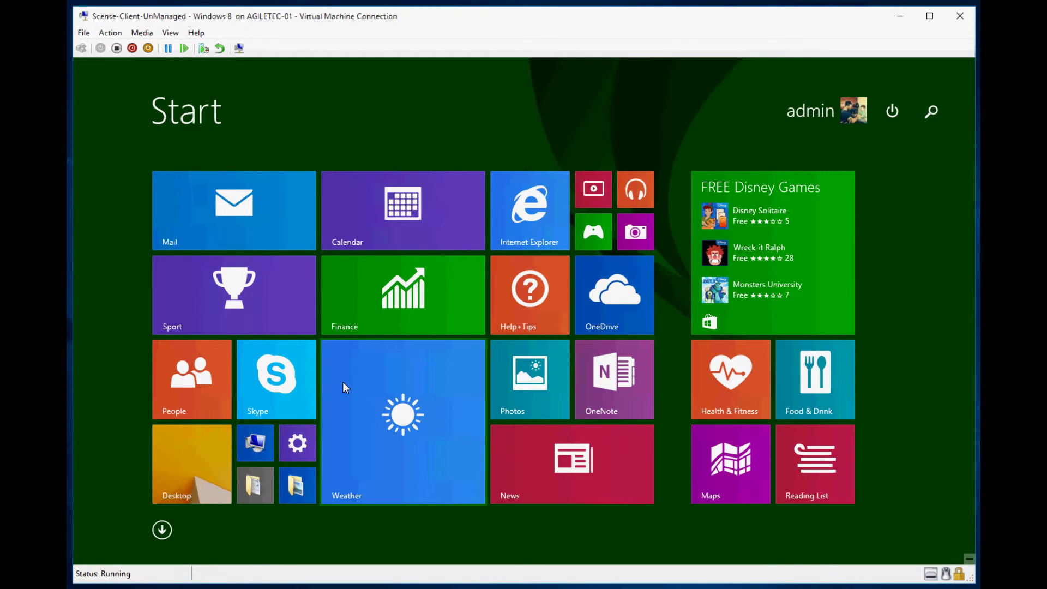
type("scense Client")
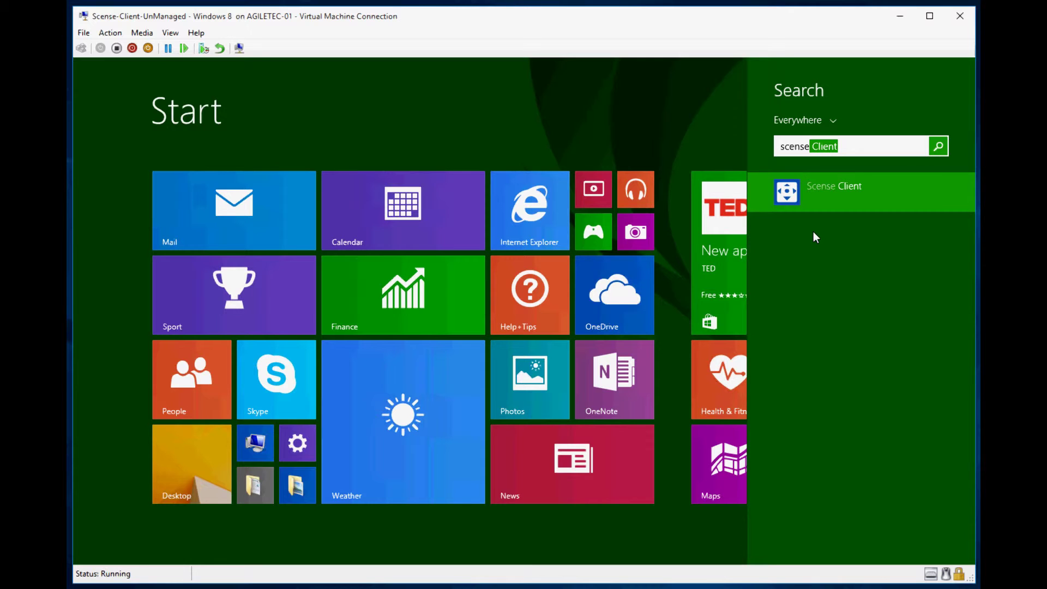
left_click(807, 194)
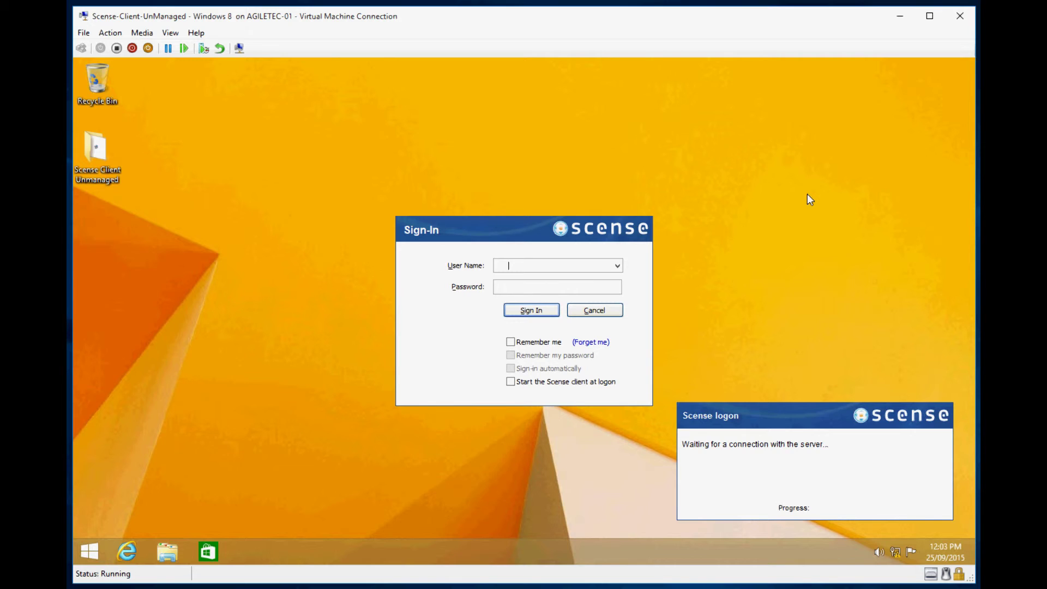
Sign in as administrator with Remember me, Remember my password and Start at logon enabled.
type("administrator")
key("Tab")
type("******")
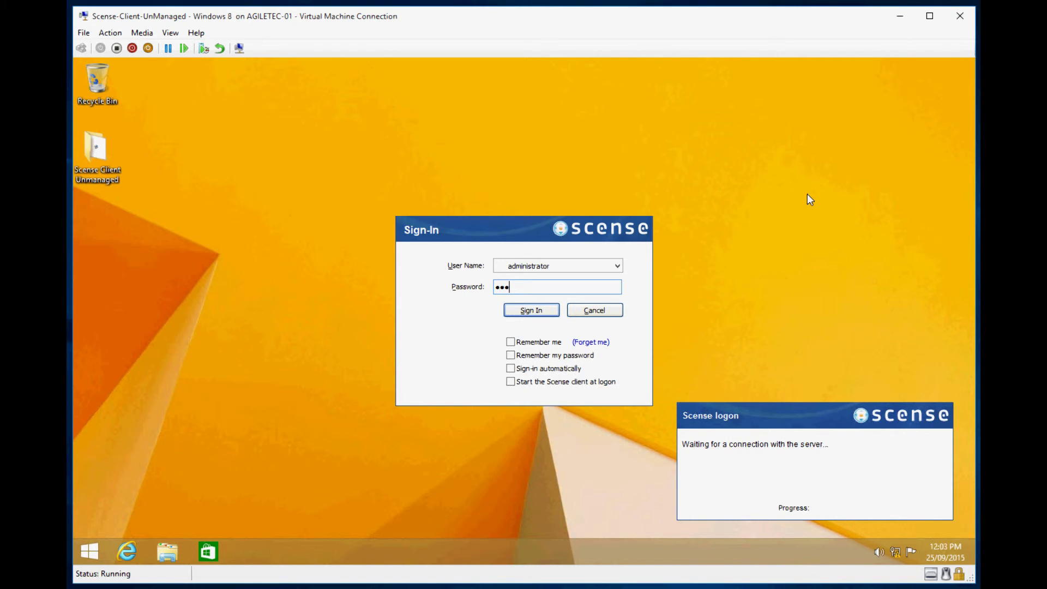
type("*****")
left_click(511, 345)
left_click(510, 356)
left_click(511, 382)
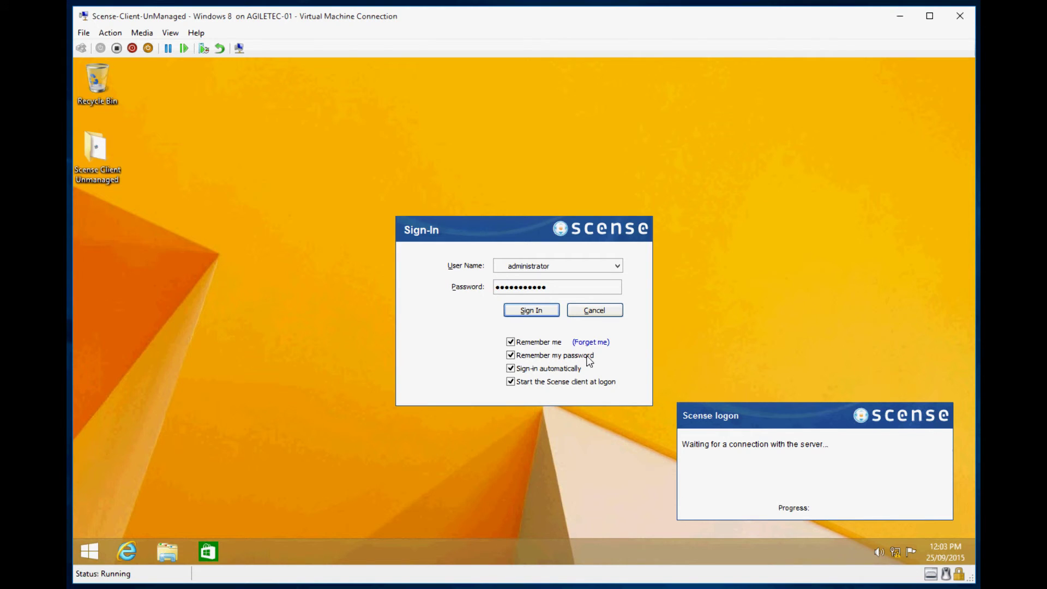
left_click(544, 315)
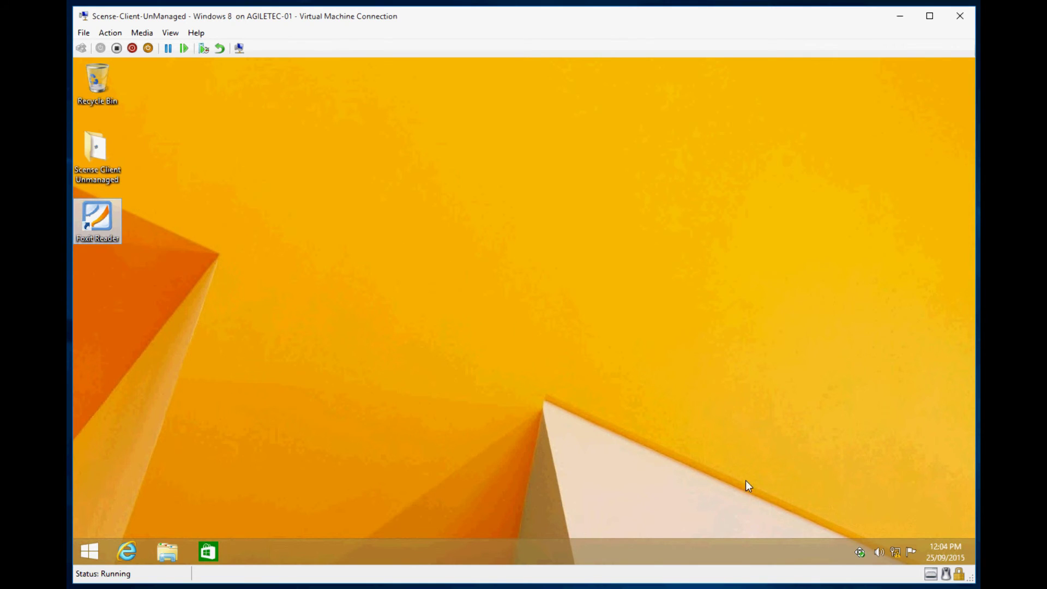
left_click(859, 552)
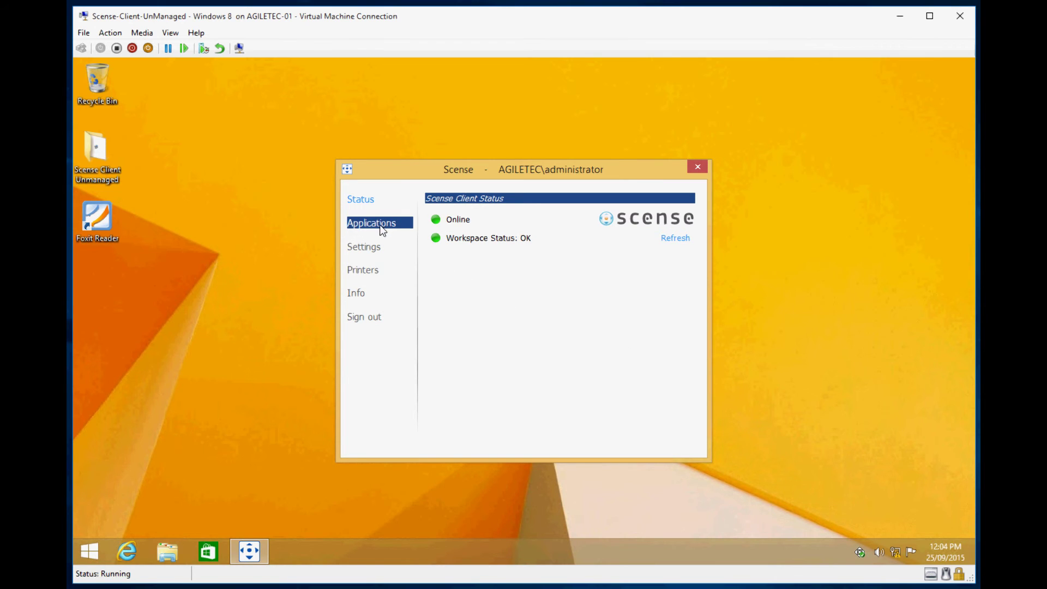
left_click(364, 319)
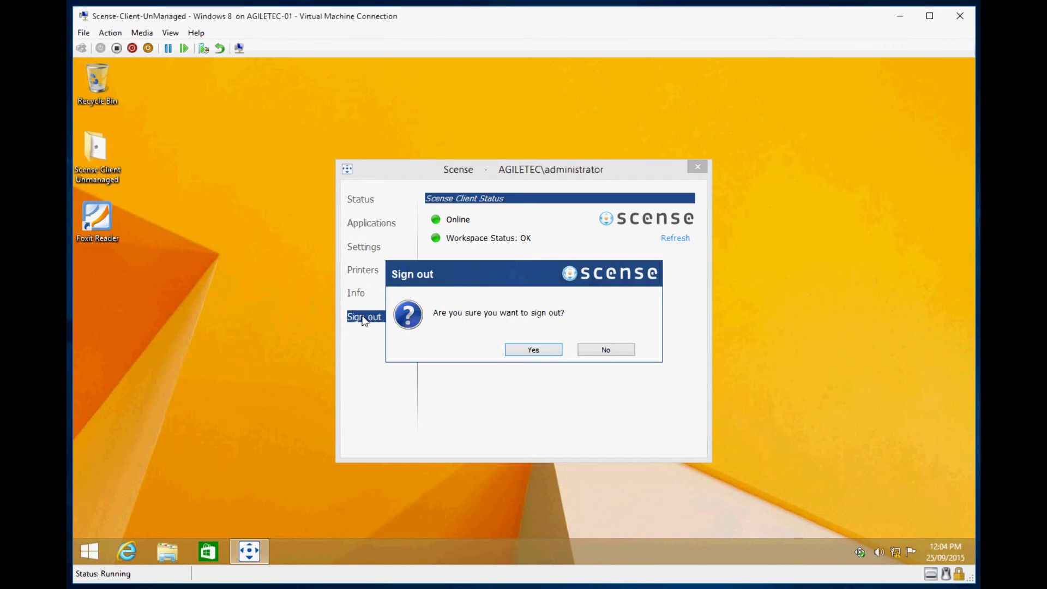
left_click(606, 350)
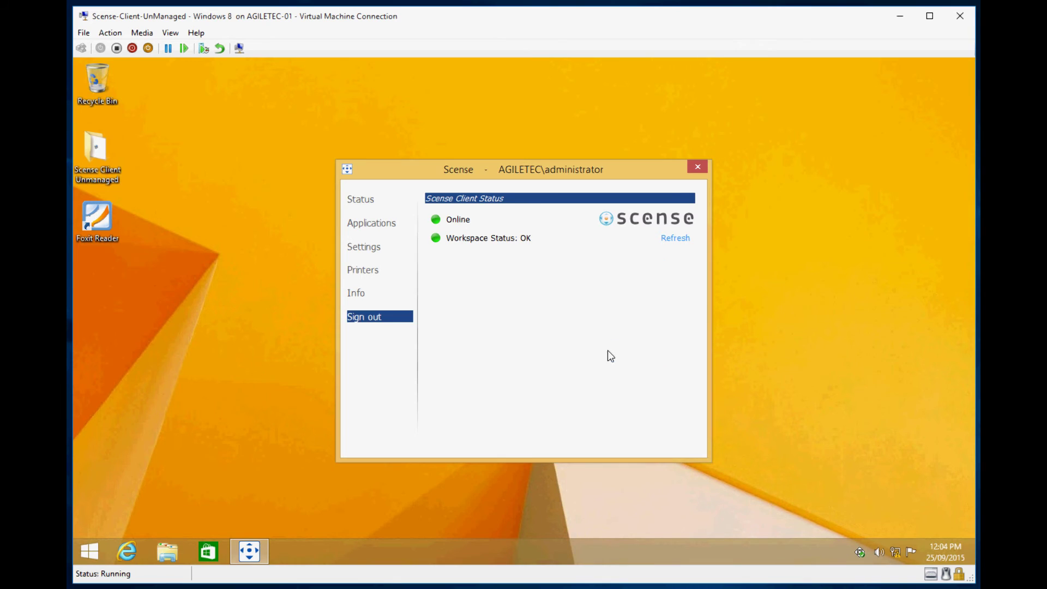
left_click(365, 293)
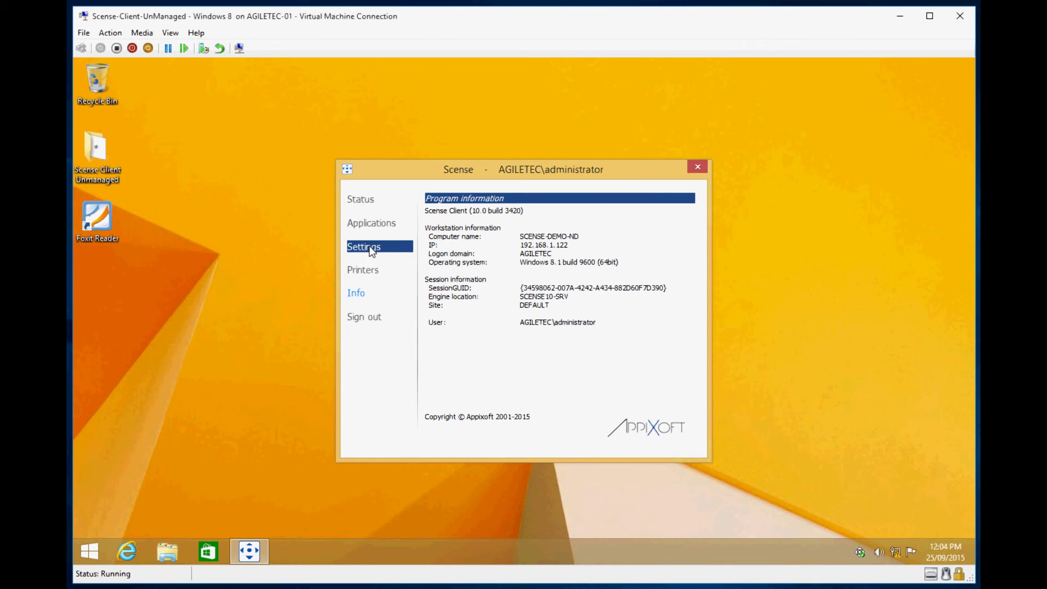
left_click(368, 269)
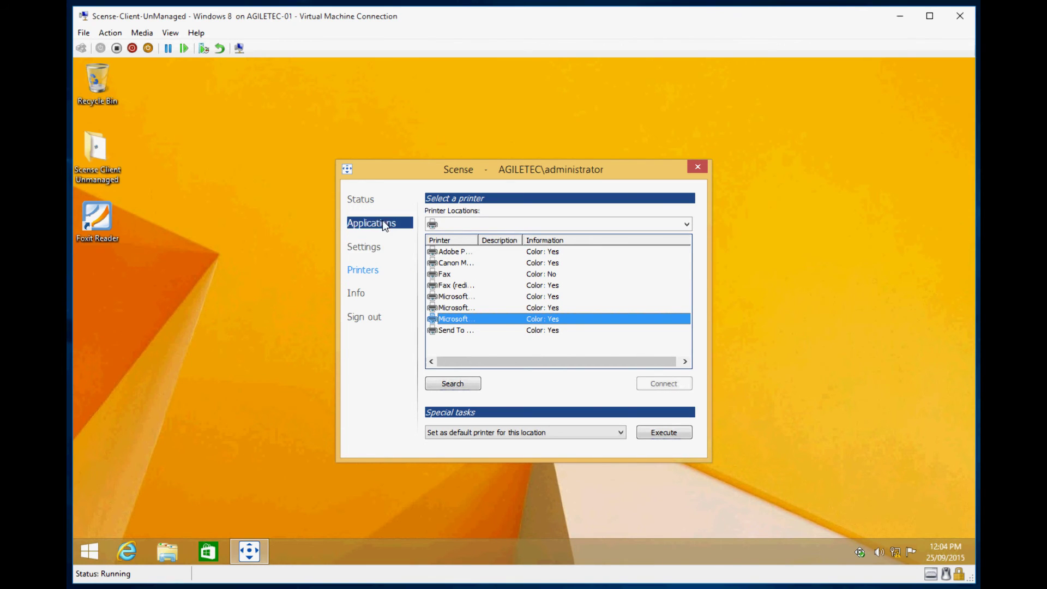
left_click(373, 248)
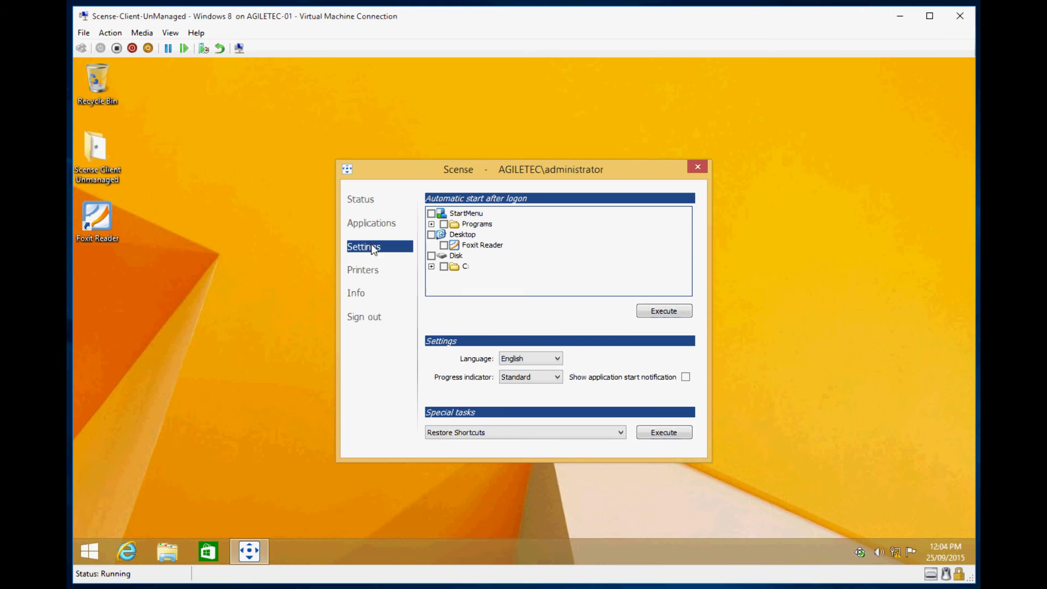
left_click(362, 224)
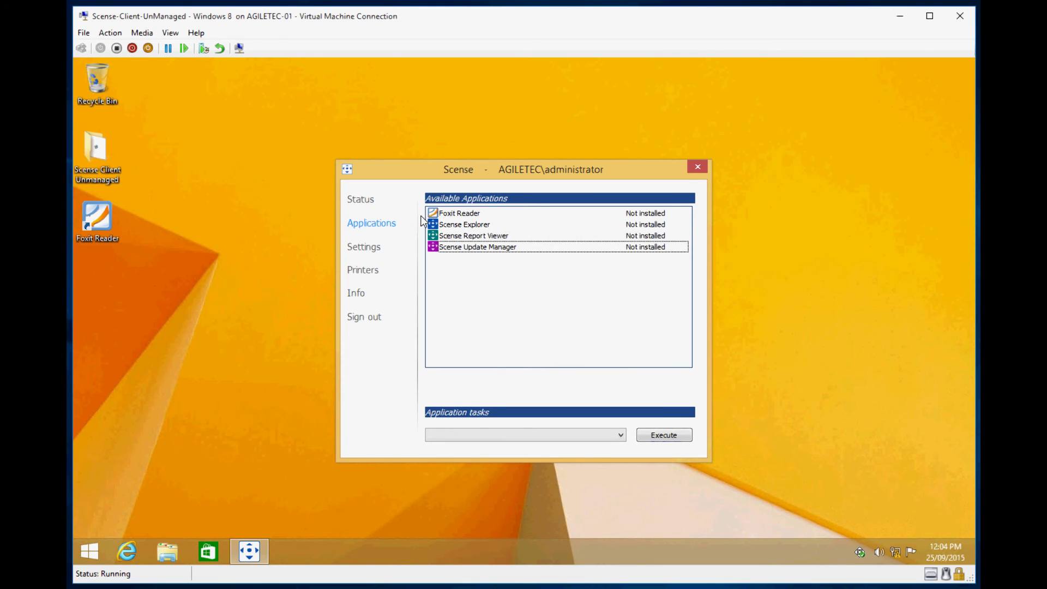
left_click(373, 202)
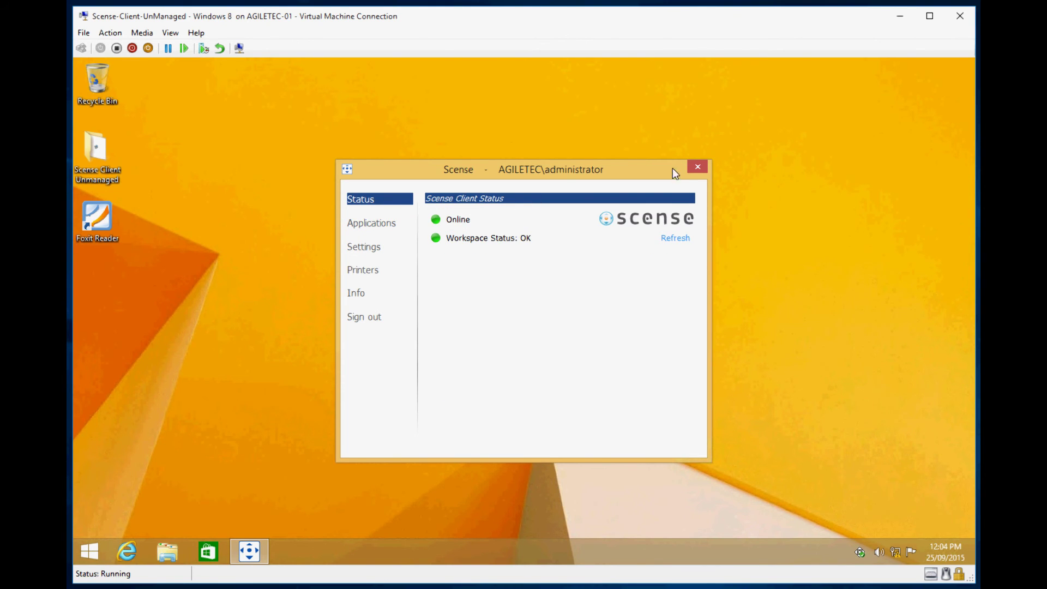
left_click(699, 167)
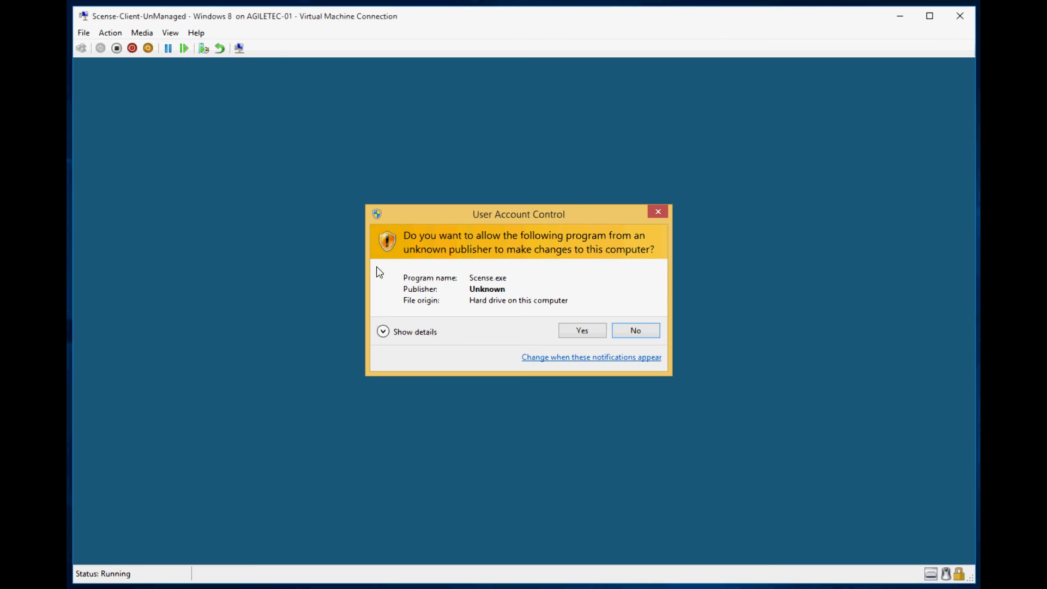
Approve Foxit Reader's install, confirm it shows Installed in Scense Applications, then close Scense and Foxit Reader.
left_click(599, 332)
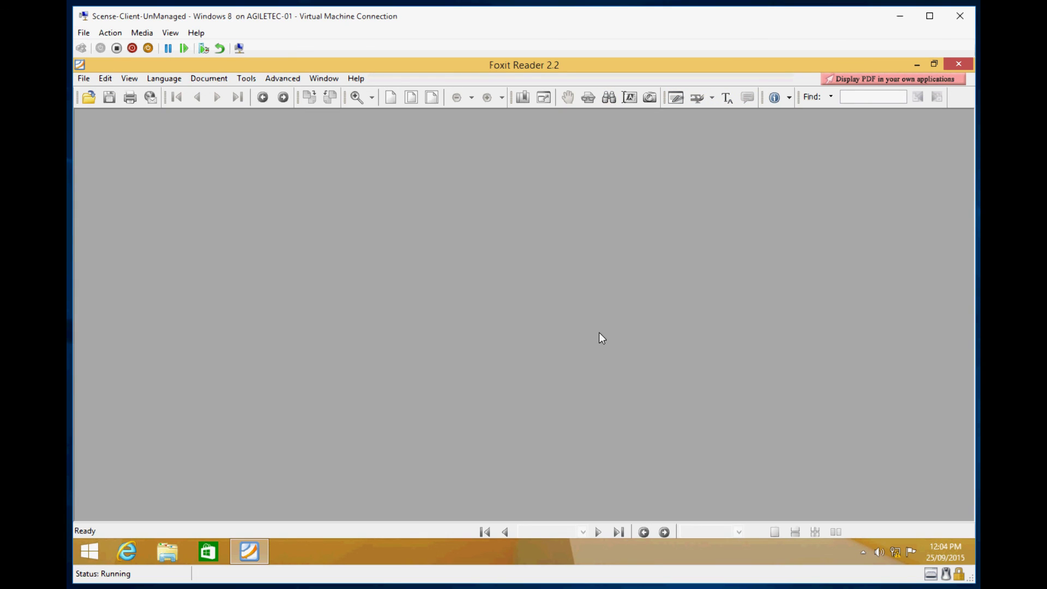
left_click(863, 552)
left_click(862, 485)
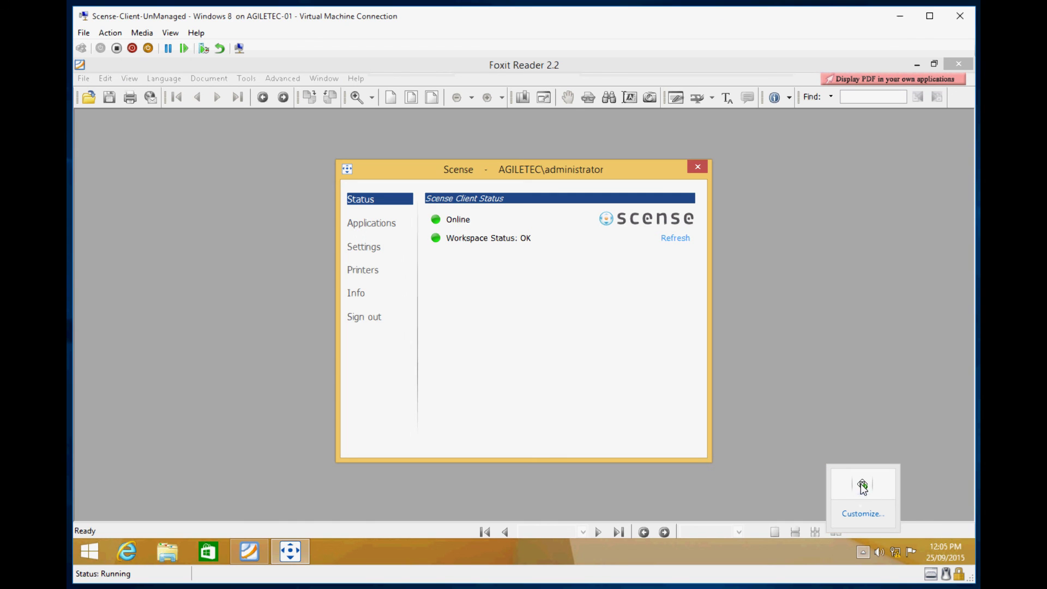
left_click(399, 229)
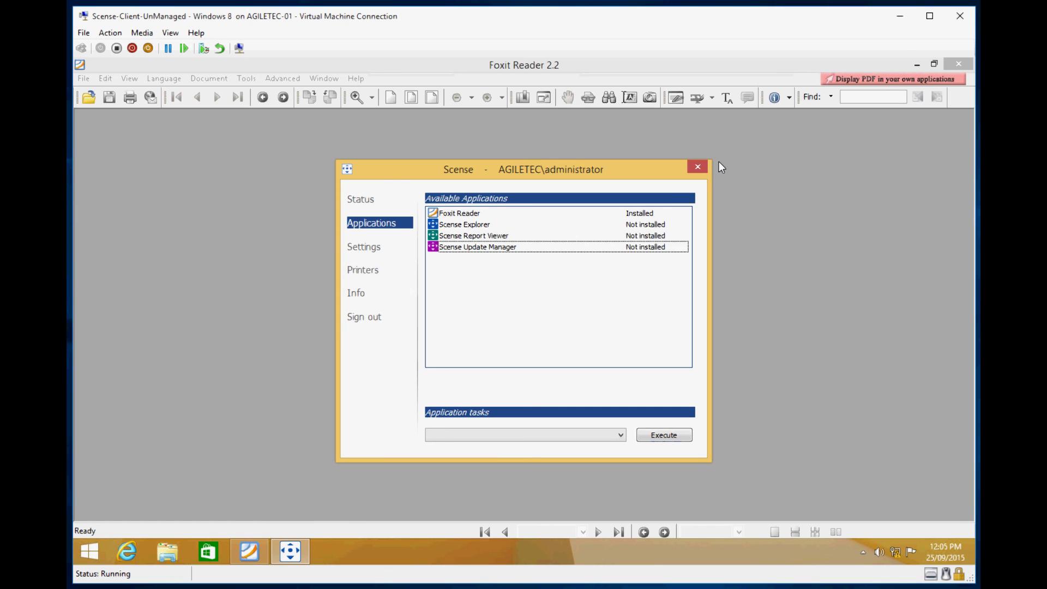
left_click(699, 167)
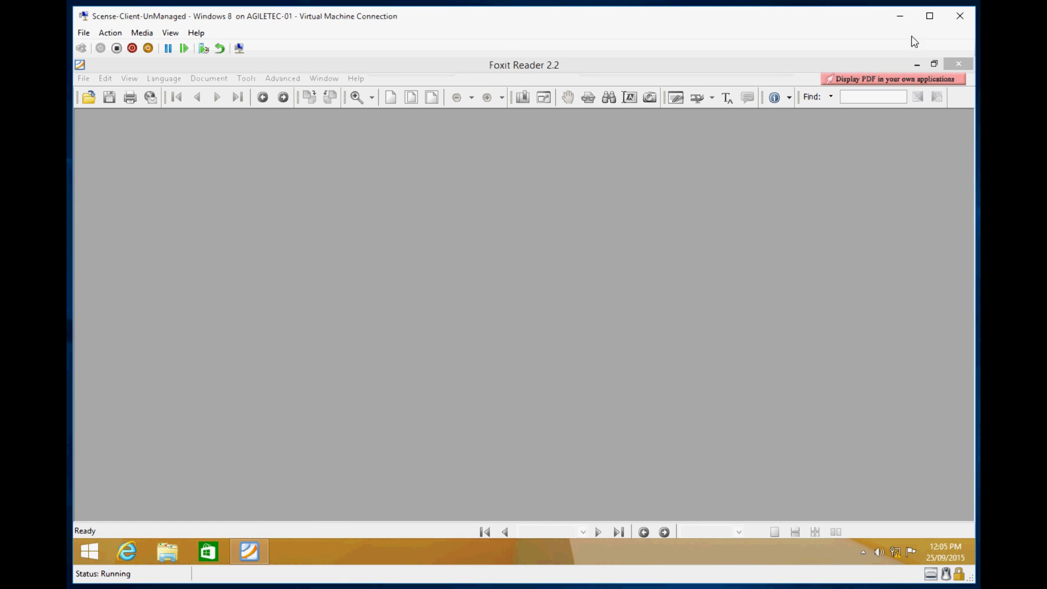
left_click(961, 64)
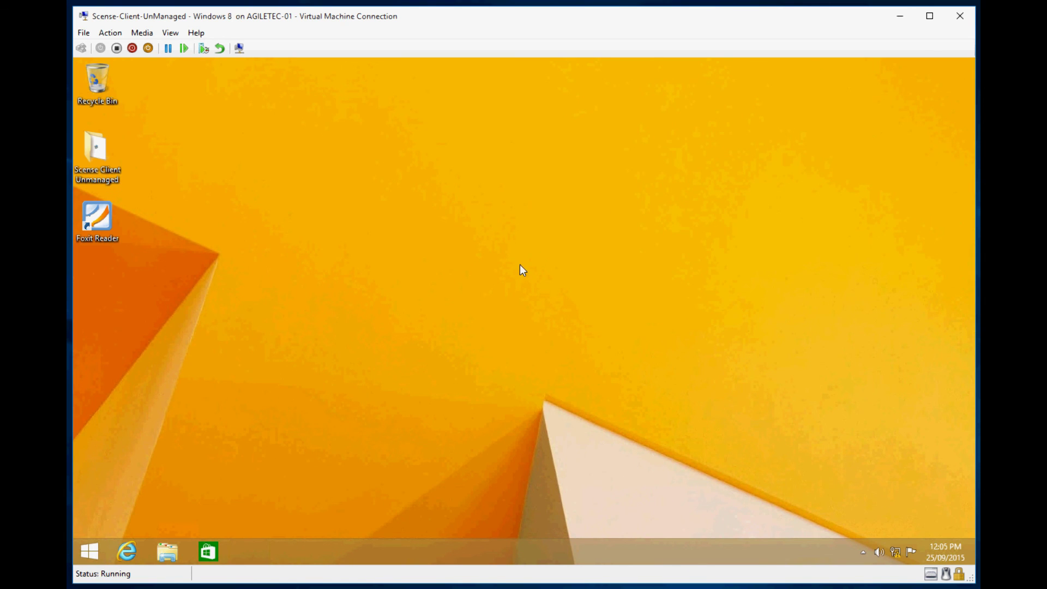